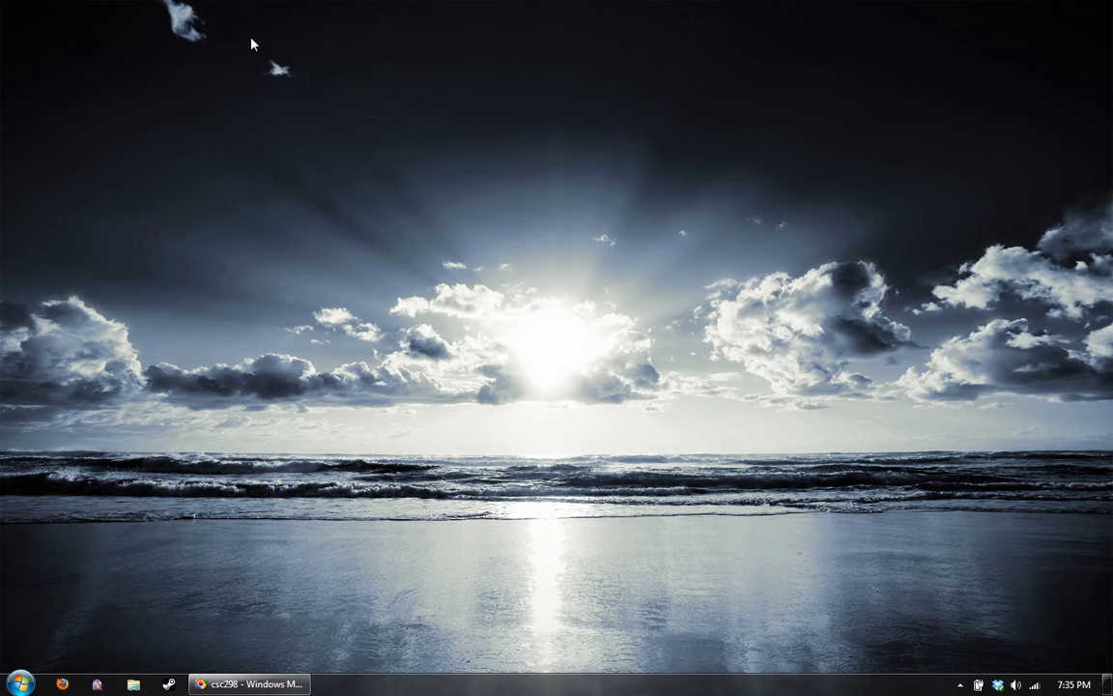
# Start Microsoft Office Word 2007 and open the document test.docx
pyautogui.click(19, 683)
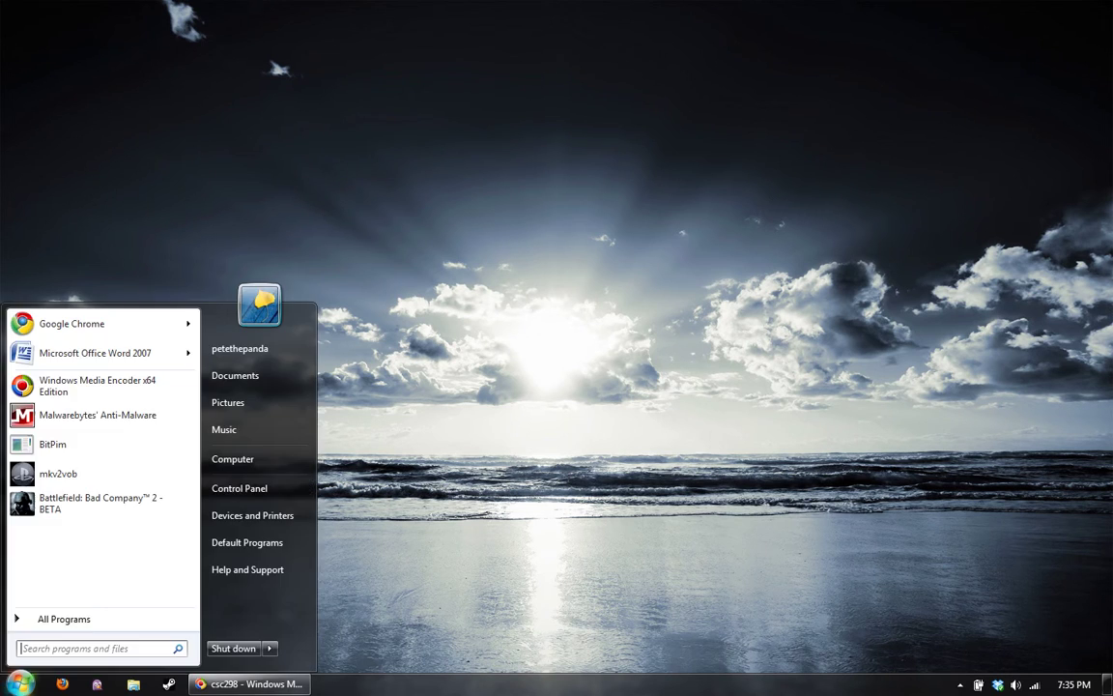
pyautogui.click(74, 356)
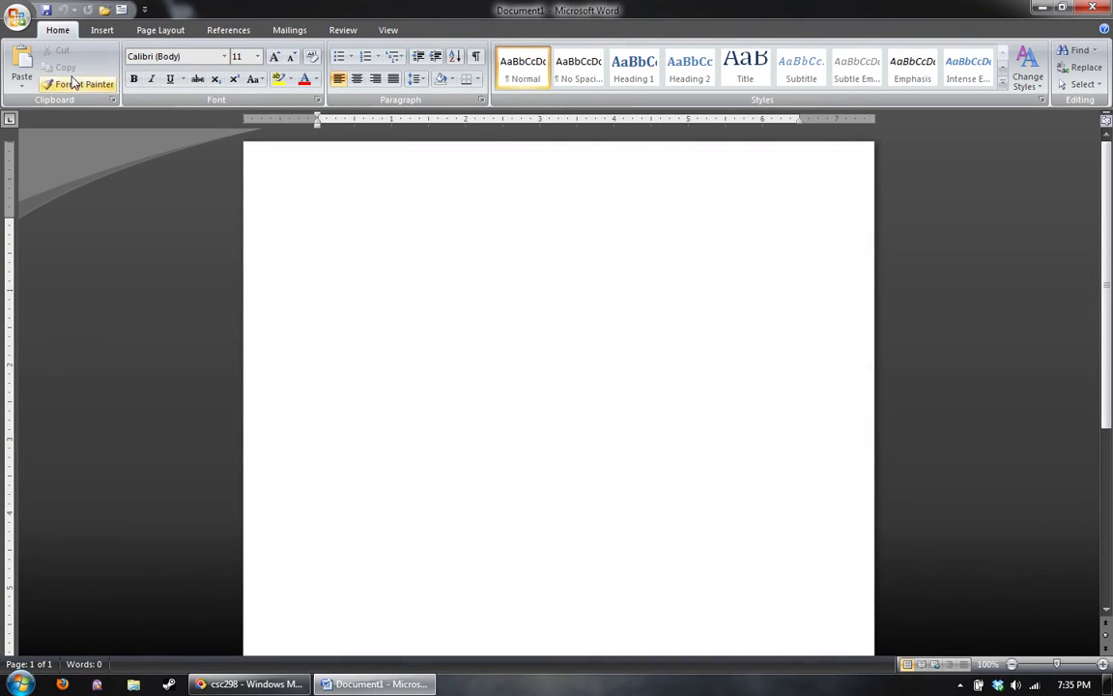
pyautogui.click(18, 17)
pyautogui.click(121, 64)
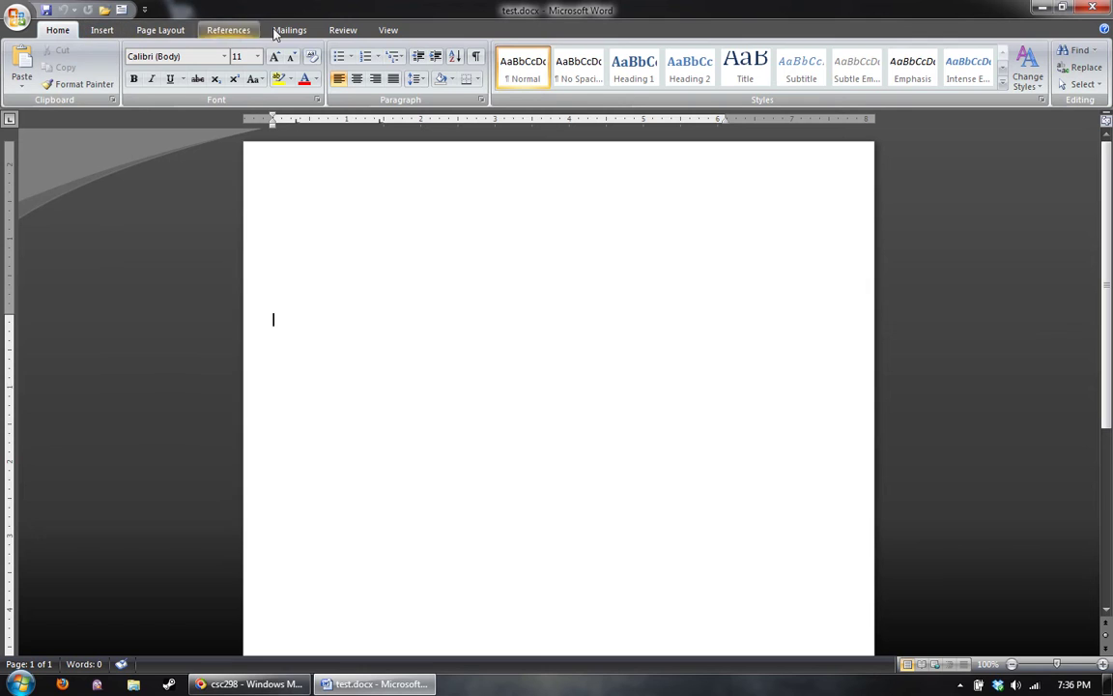
# Apply the Normal margin preset, with 1" on all four sides, to the document
pyautogui.click(157, 32)
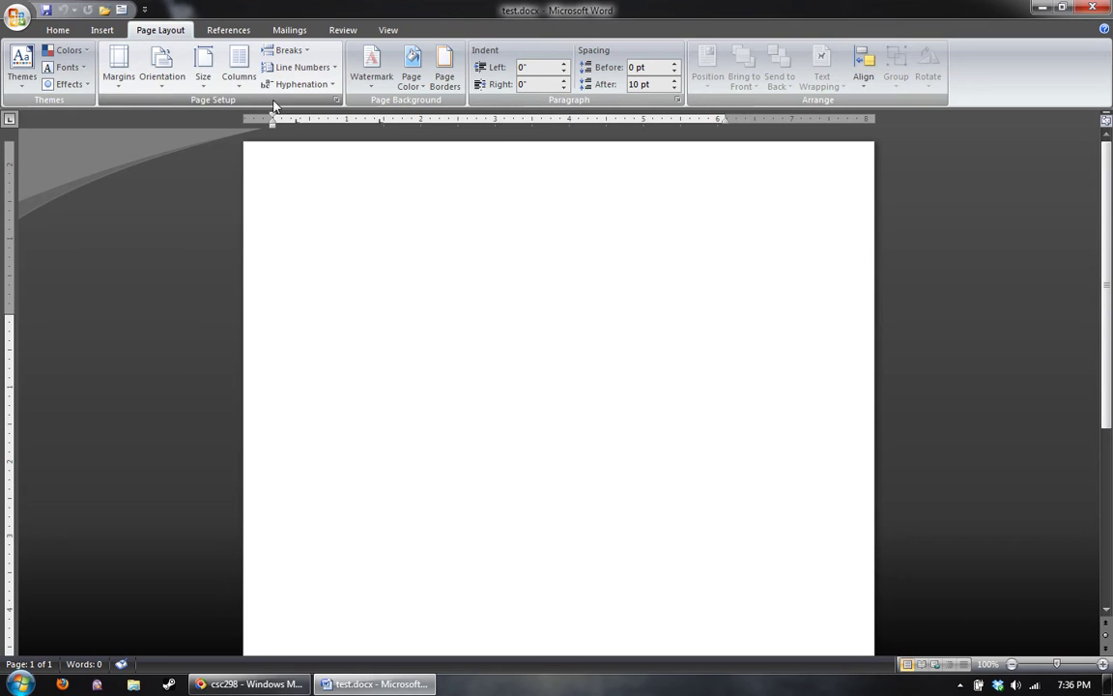
pyautogui.click(121, 73)
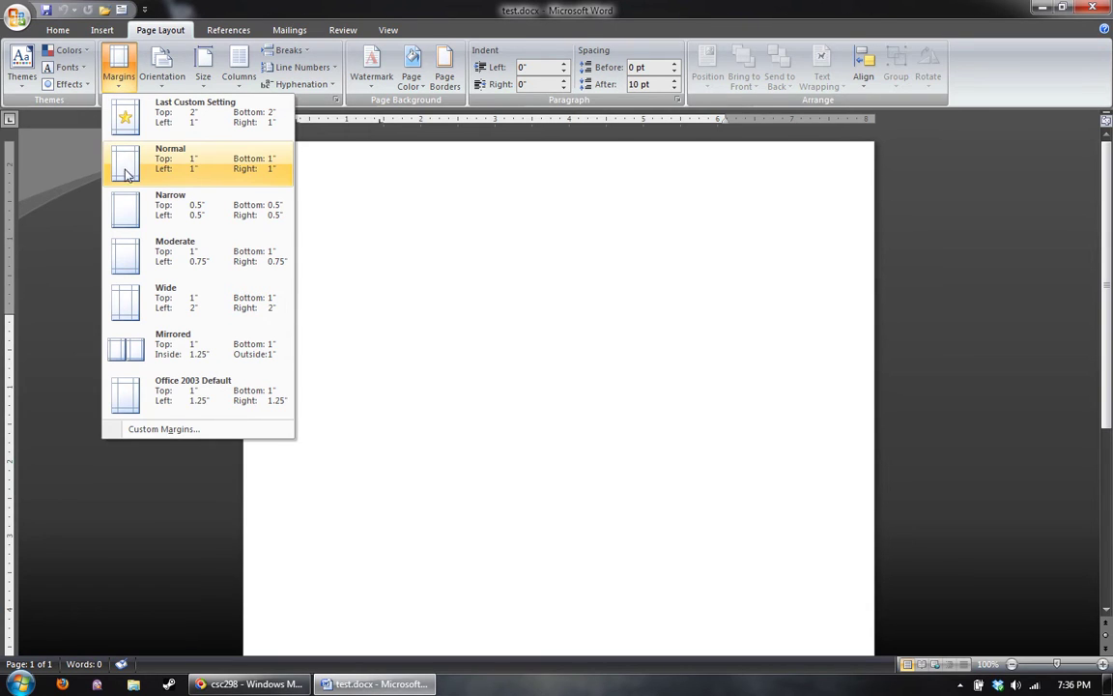
pyautogui.click(259, 169)
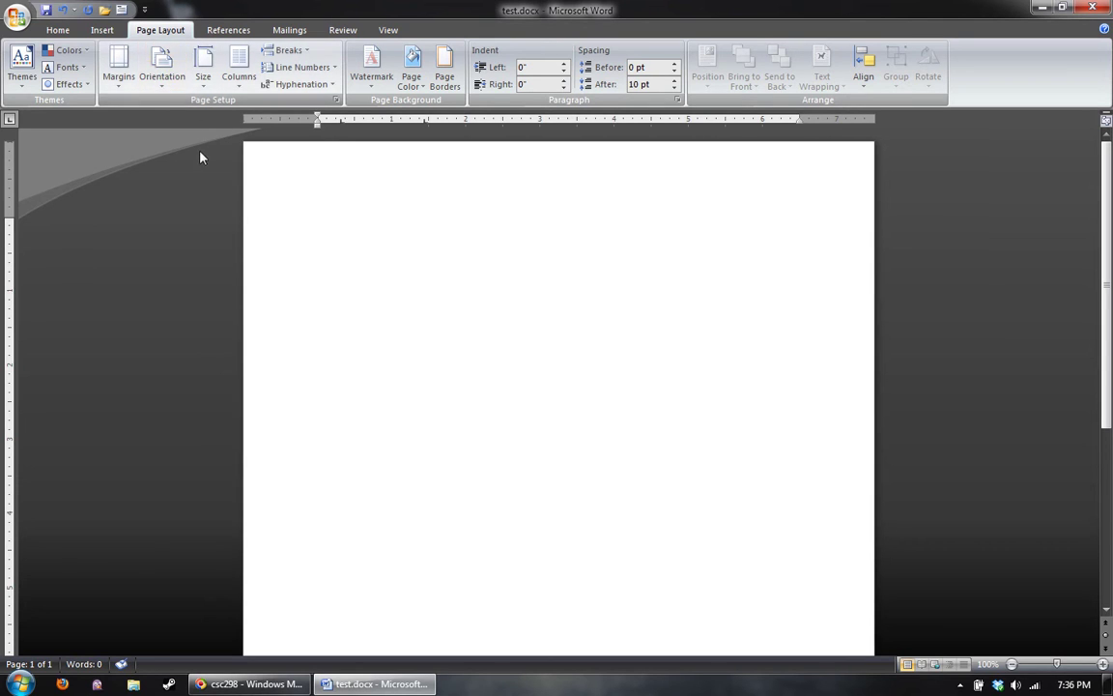
# Examine the custom margin settings in Page Setup and leave without changing them
pyautogui.click(121, 72)
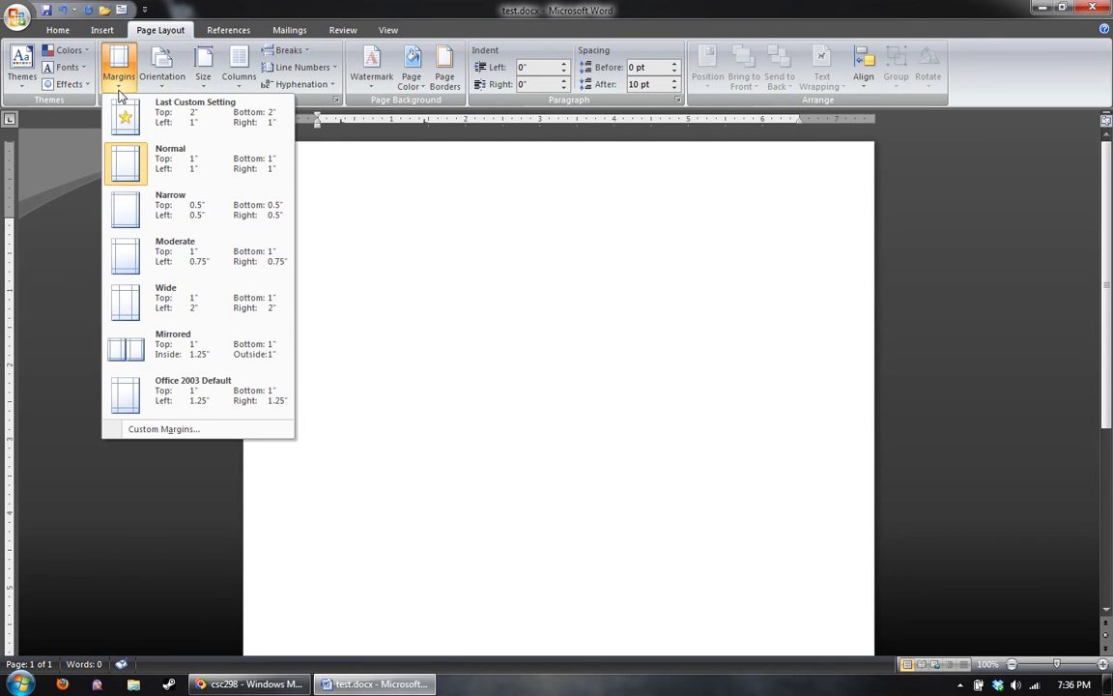
pyautogui.click(142, 430)
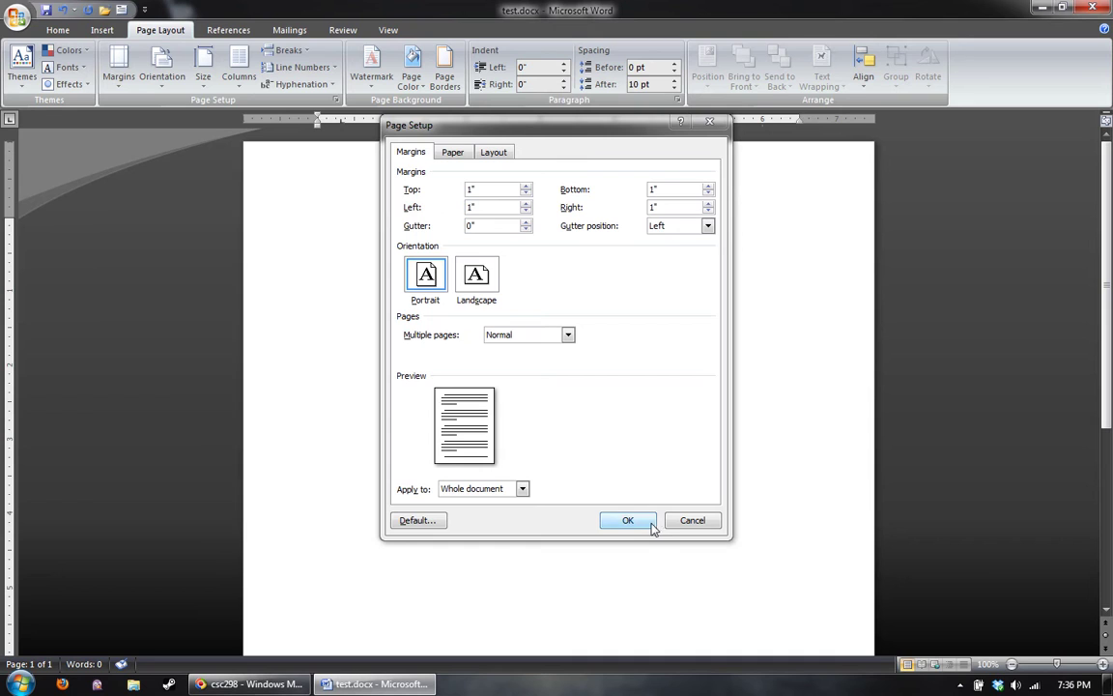
pyautogui.click(691, 520)
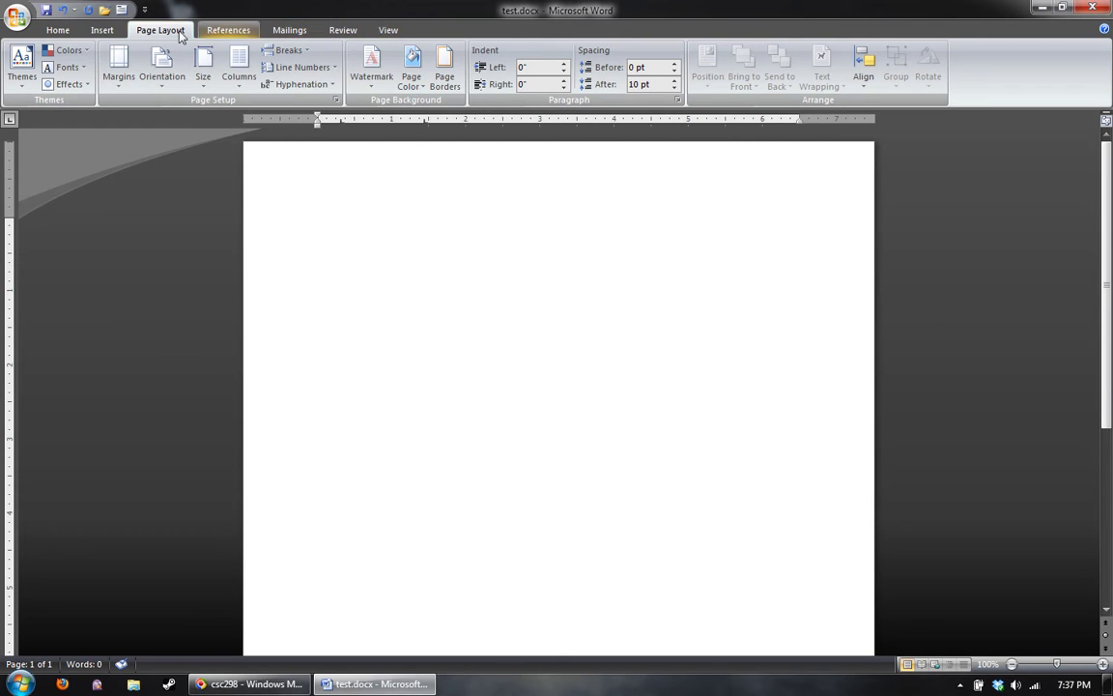
# Set the font for the document text to Times New Roman
pyautogui.click(61, 33)
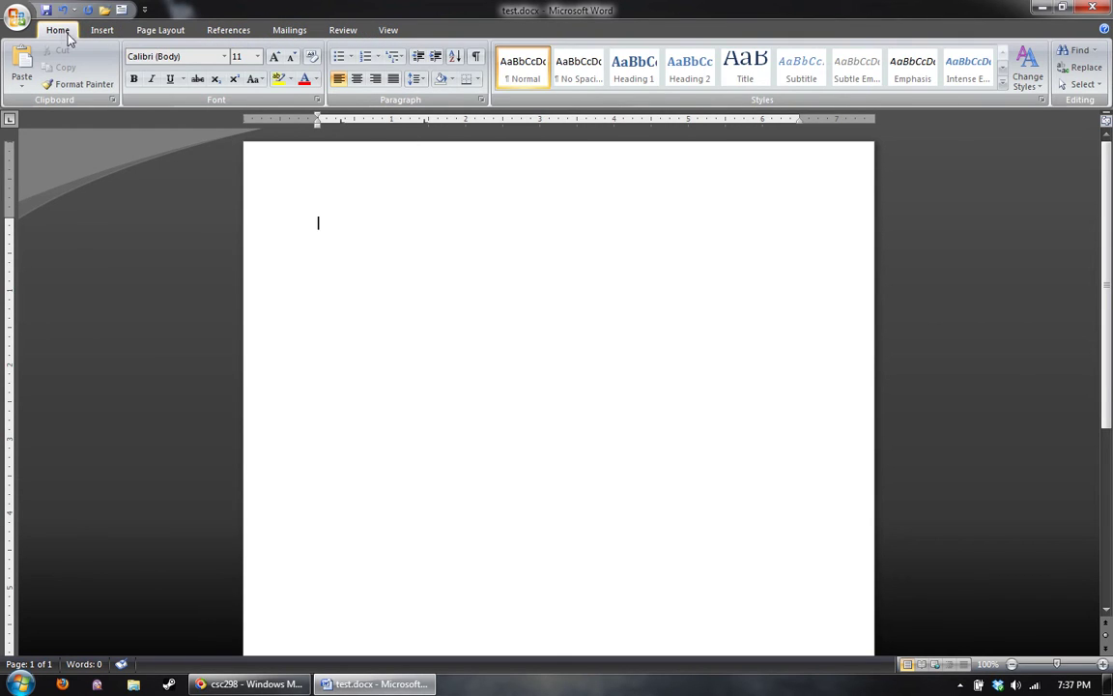
pyautogui.click(225, 58)
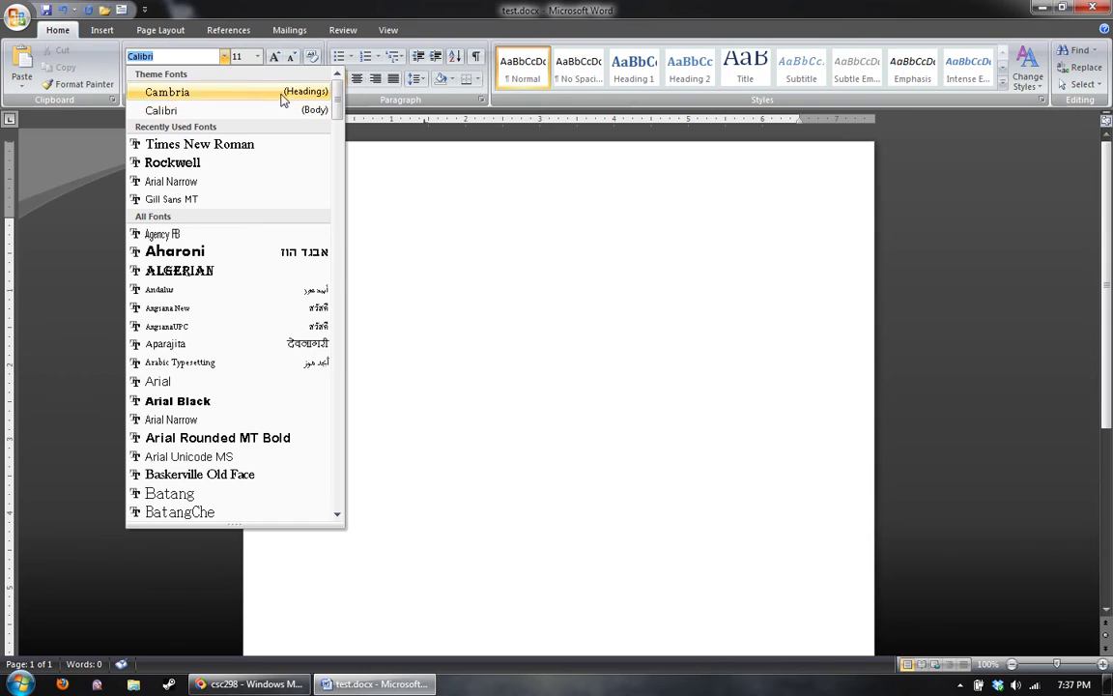
pyautogui.moveTo(337, 108); pyautogui.dragTo(335, 489)
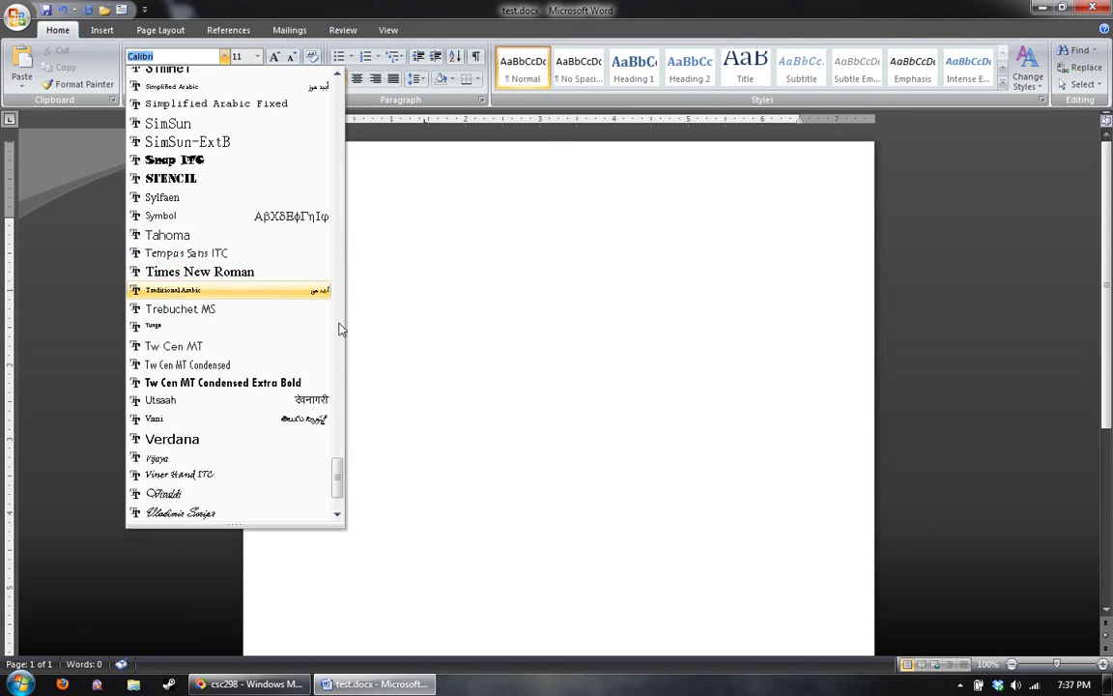
pyautogui.moveTo(336, 472); pyautogui.dragTo(337, 82)
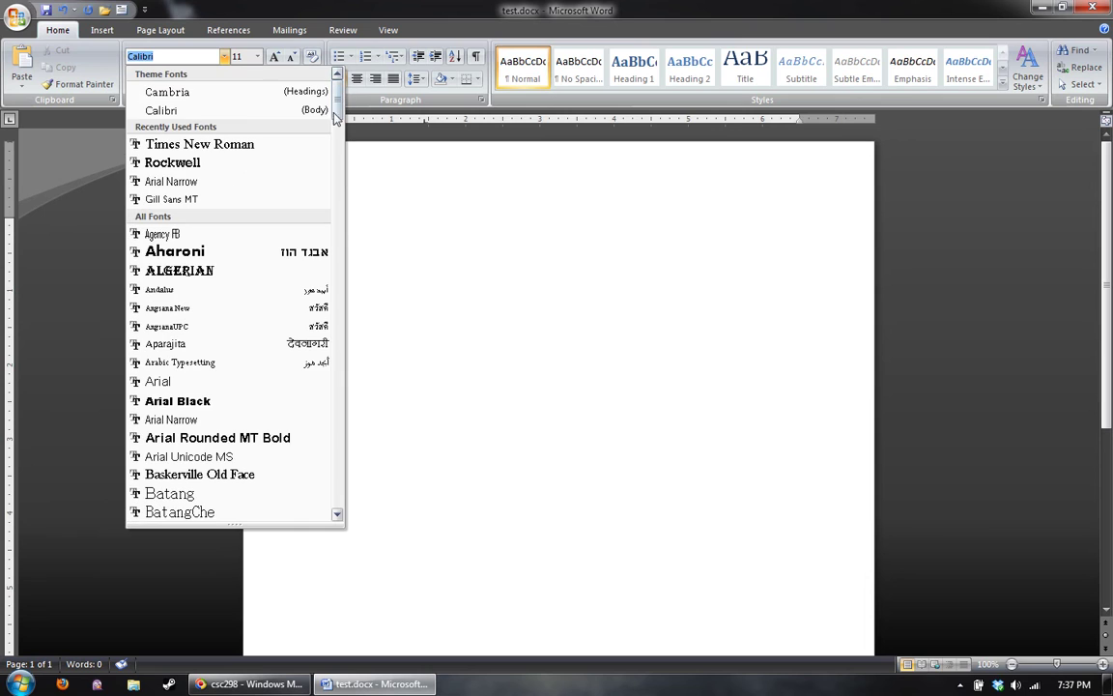
pyautogui.click(229, 147)
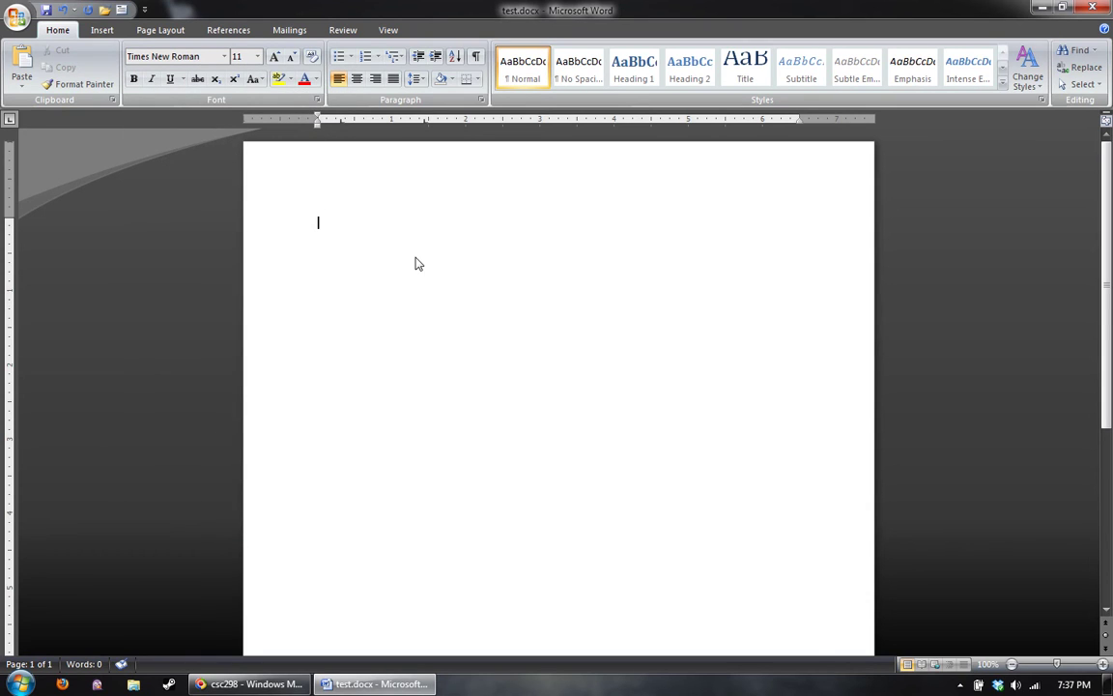
pyautogui.write('Small.')
pyautogui.moveTo(325, 246); pyautogui.dragTo(146, 229)
pyautogui.press('BackSpace')
# Set the font size for the document text to 12
pyautogui.click(259, 58)
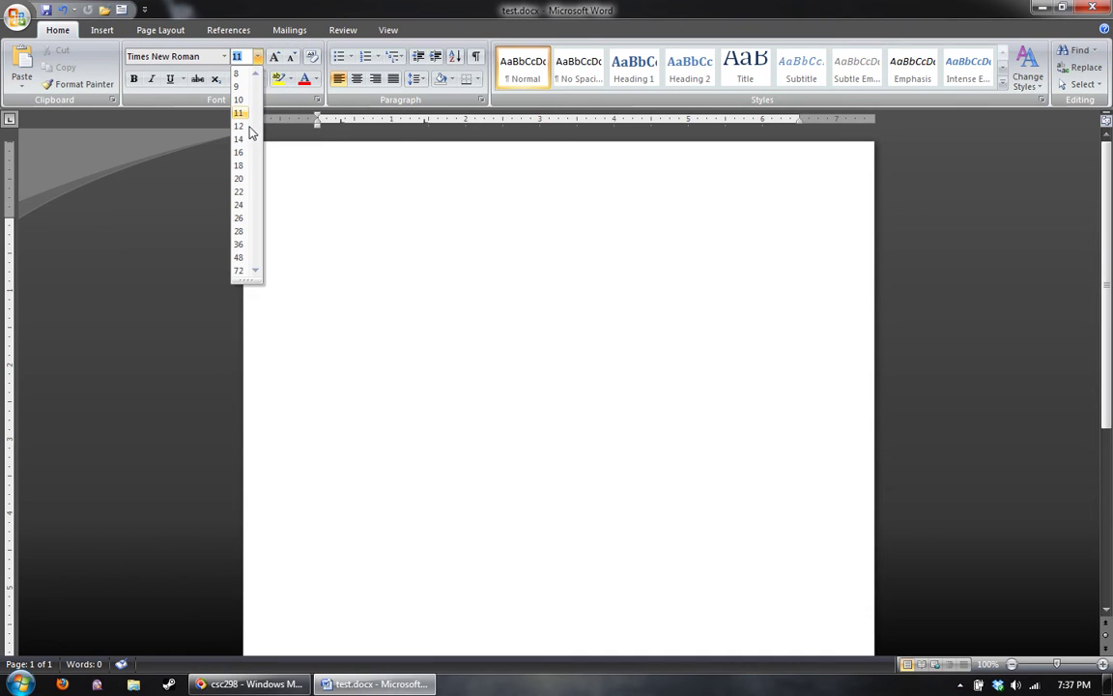
pyautogui.click(243, 127)
pyautogui.write('Nice.')
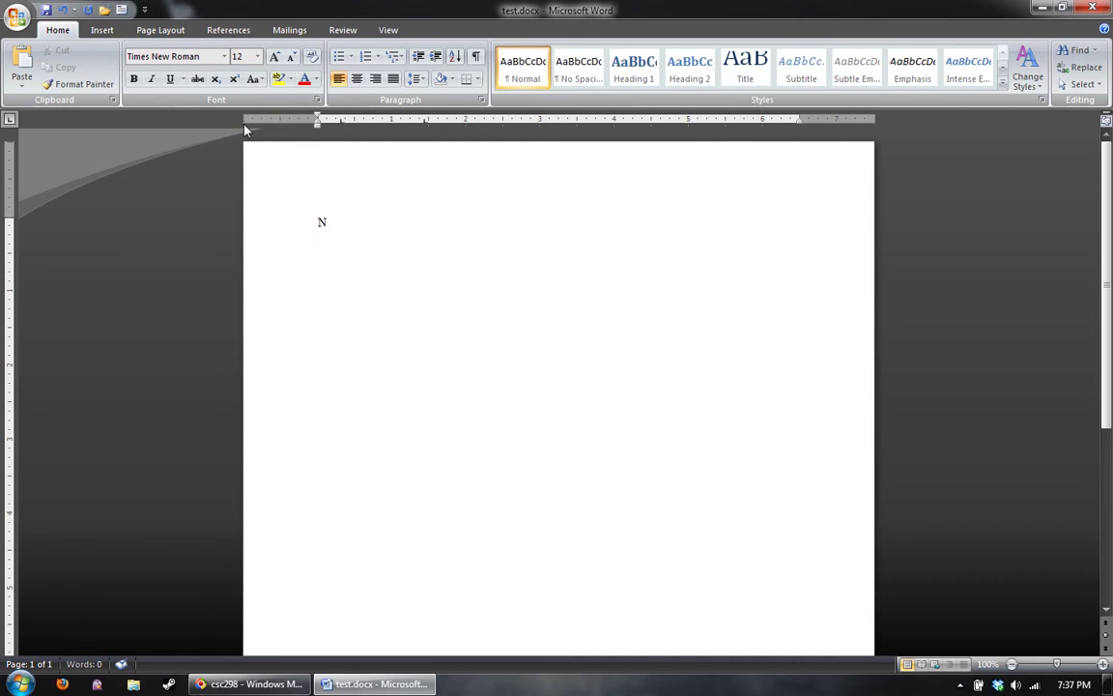
pyautogui.press('BackSpace')
pyautogui.press('BackSpace')
pyautogui.press('BackSpace')
pyautogui.press('BackSpace')
pyautogui.press('BackSpace')
# Insert the built-in Alphabet footer, which has a text placeholder and a page number
pyautogui.click(100, 37)
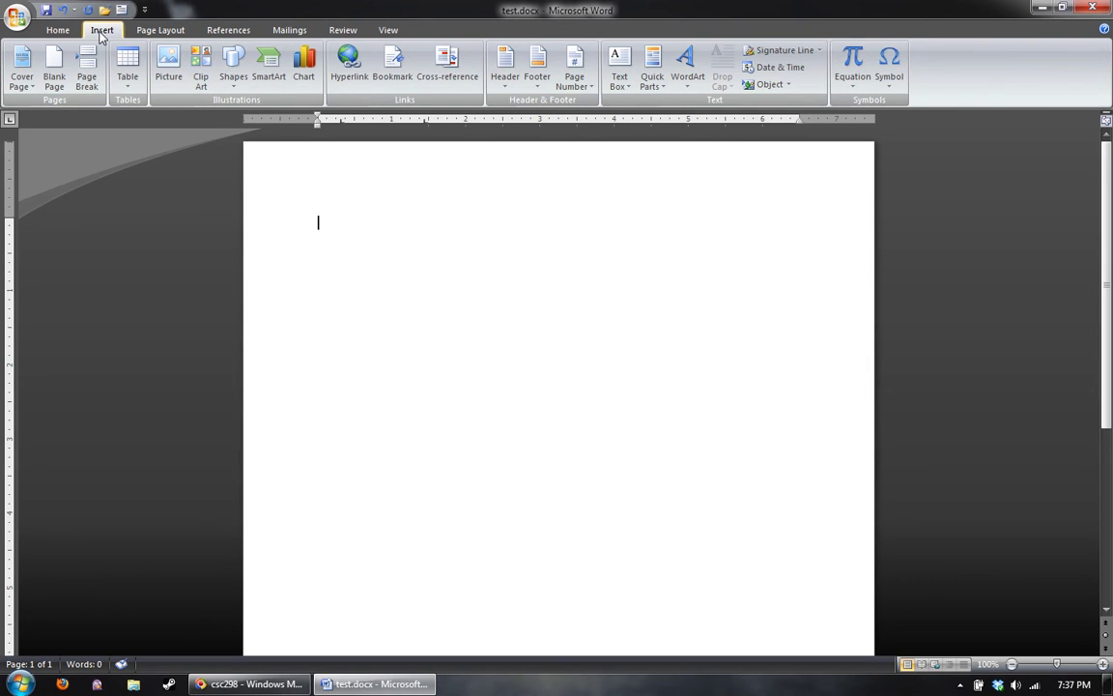
pyautogui.click(537, 72)
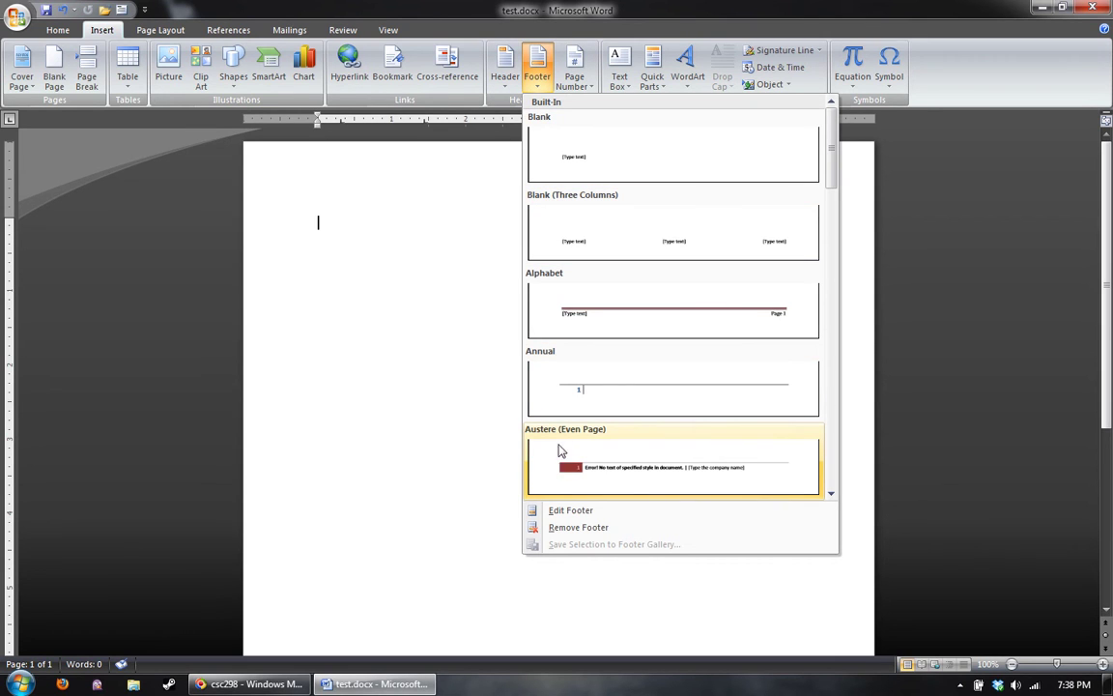
pyautogui.click(592, 310)
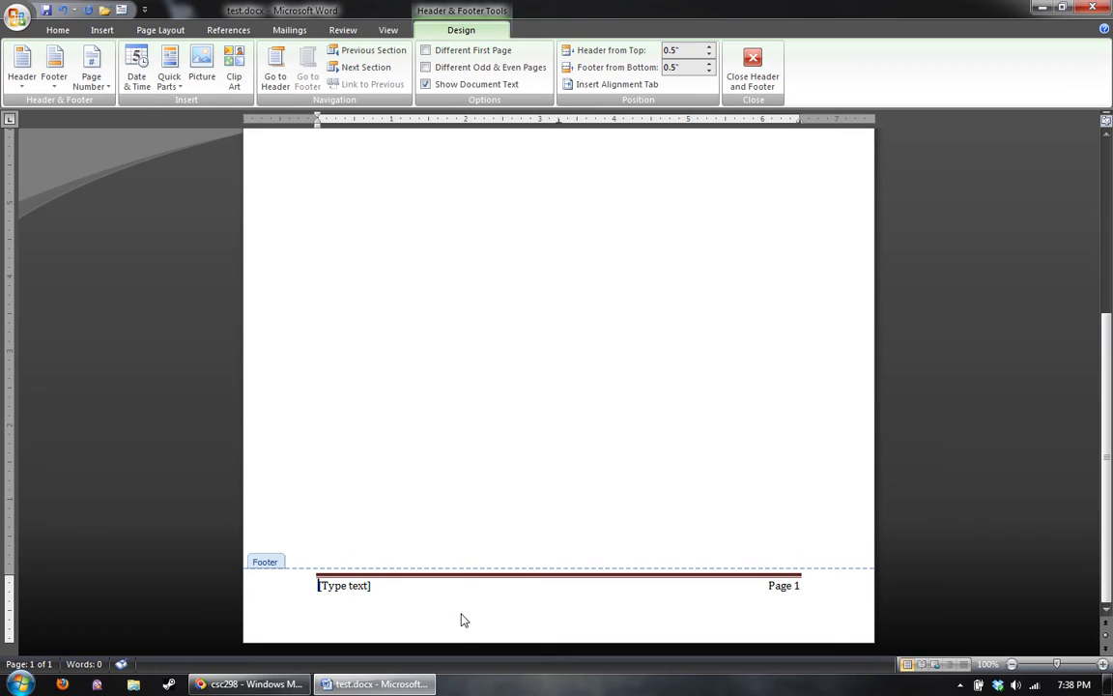
pyautogui.scroll(6, 395, 418)
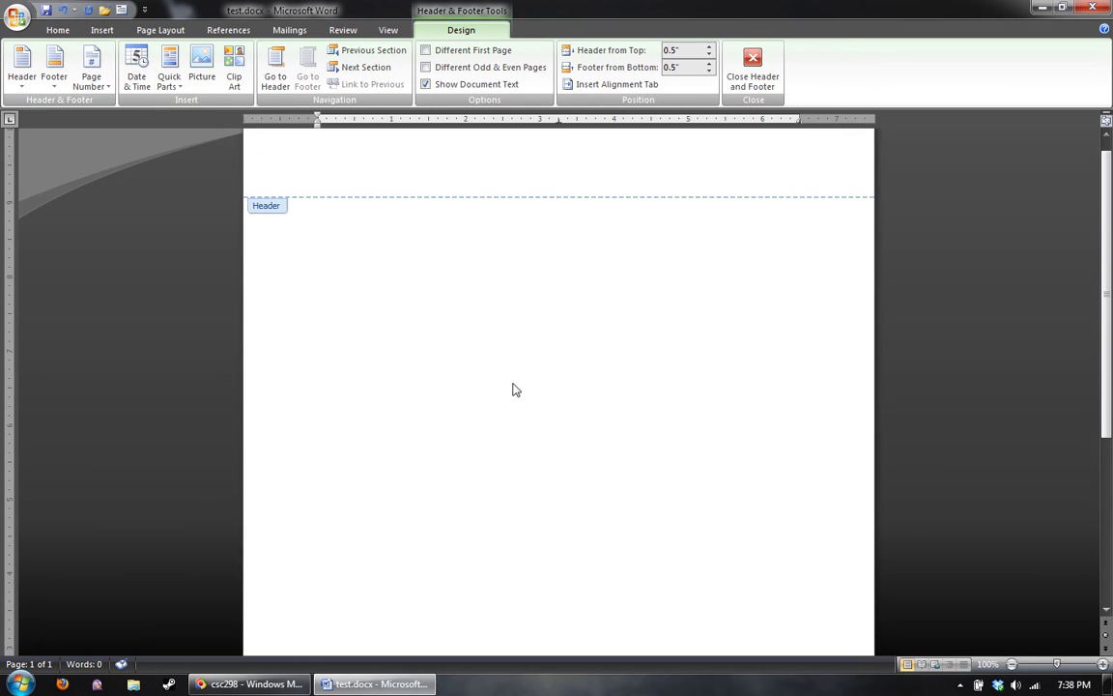
pyautogui.scroll(-3, 431, 372)
pyautogui.scroll(-3, 431, 362)
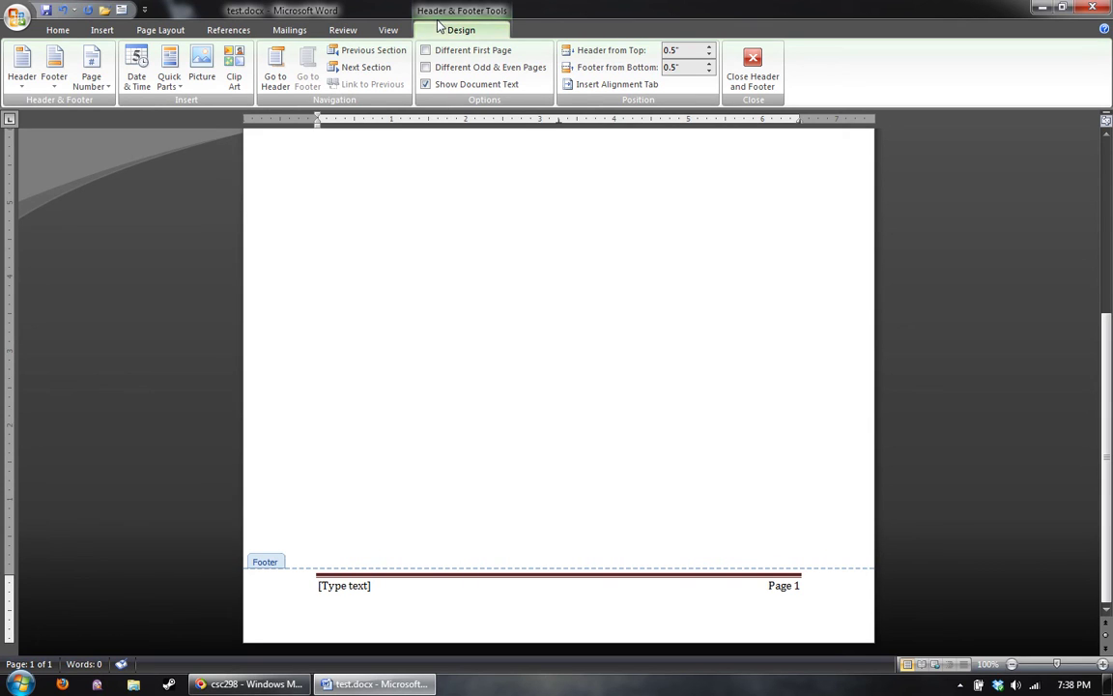
pyautogui.click(386, 30)
pyautogui.click(341, 30)
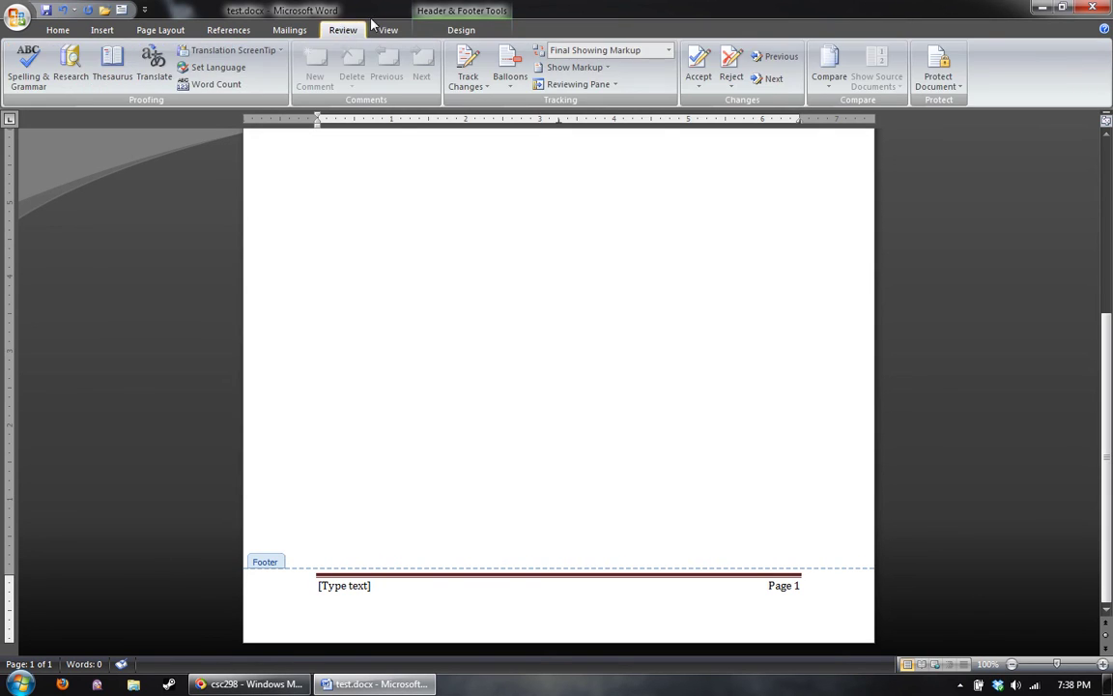
# Insert a FileName field in the footer with First capital format and the path added to the filename
pyautogui.click(459, 32)
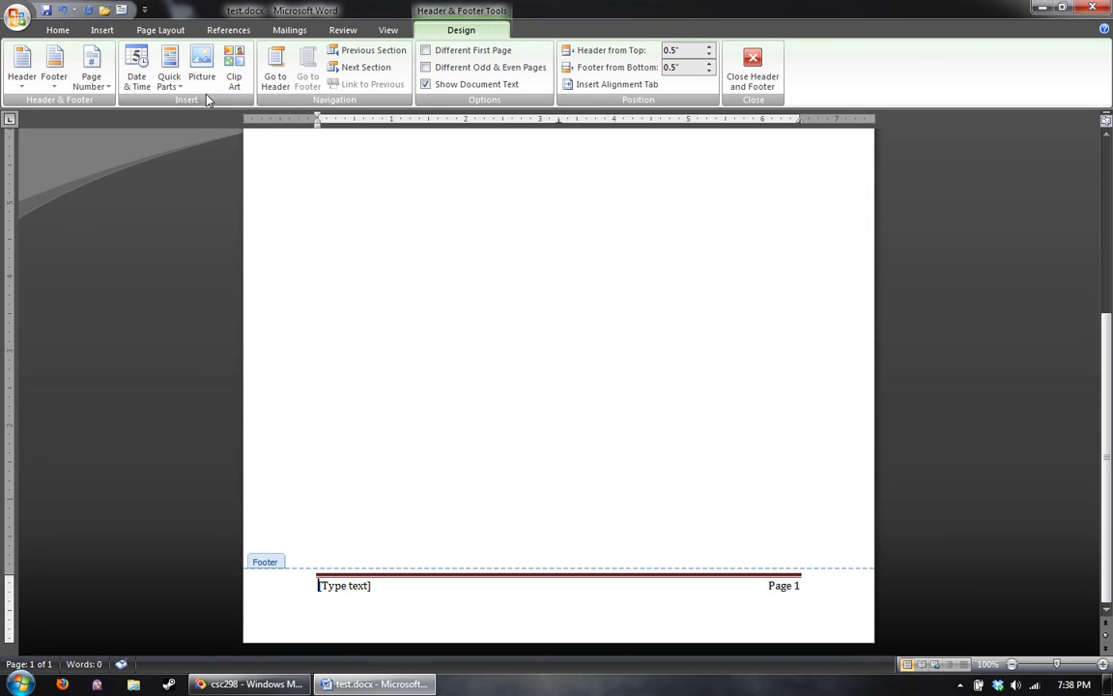
pyautogui.click(167, 83)
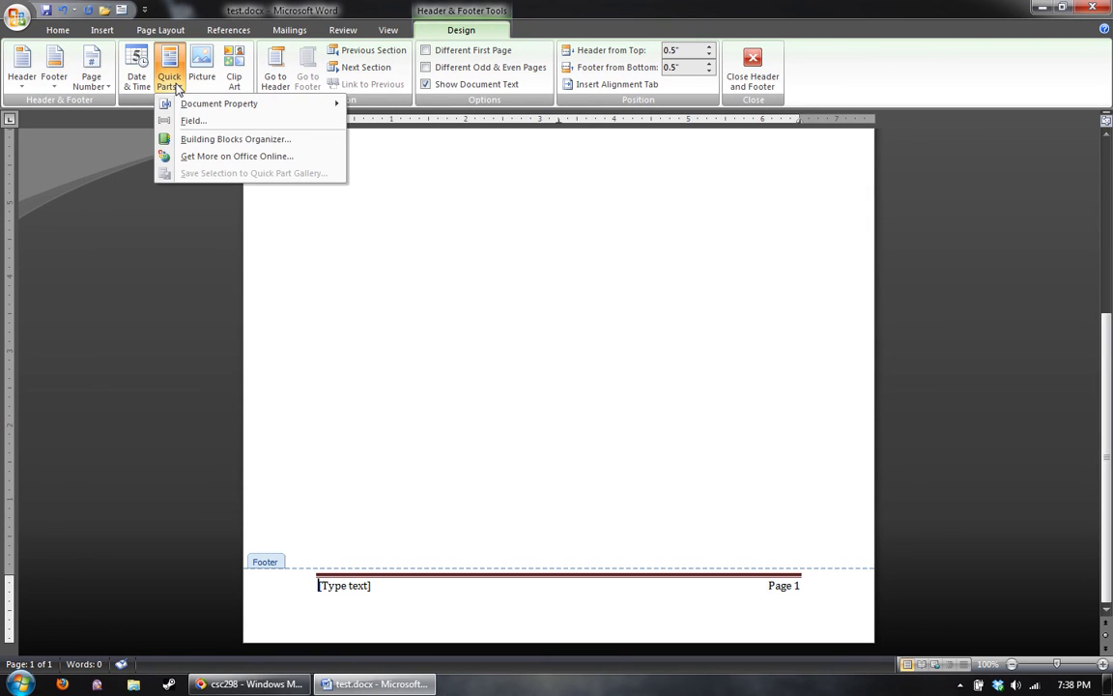
pyautogui.click(220, 129)
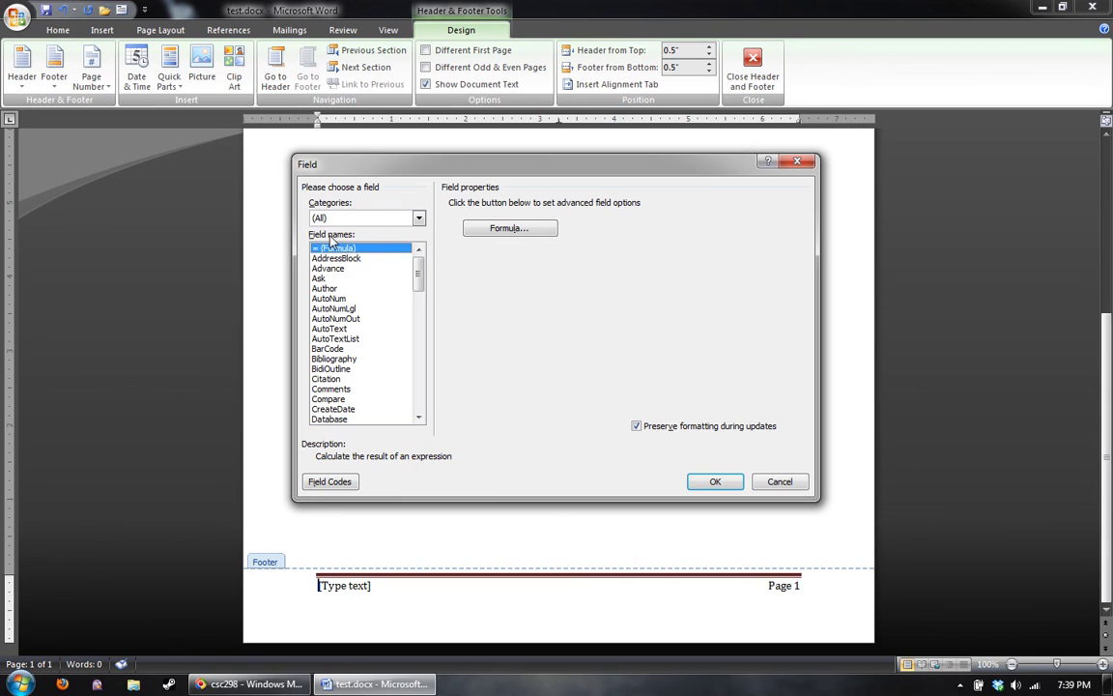
pyautogui.scroll(-3, 421, 289)
pyautogui.scroll(-3, 421, 290)
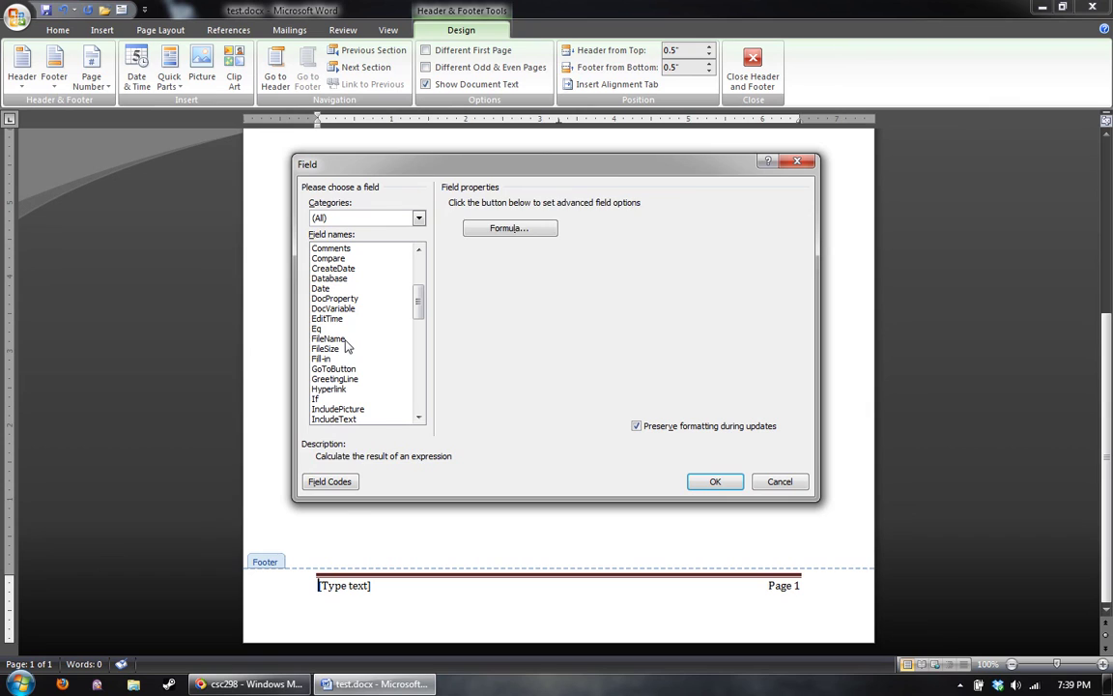
pyautogui.click(328, 339)
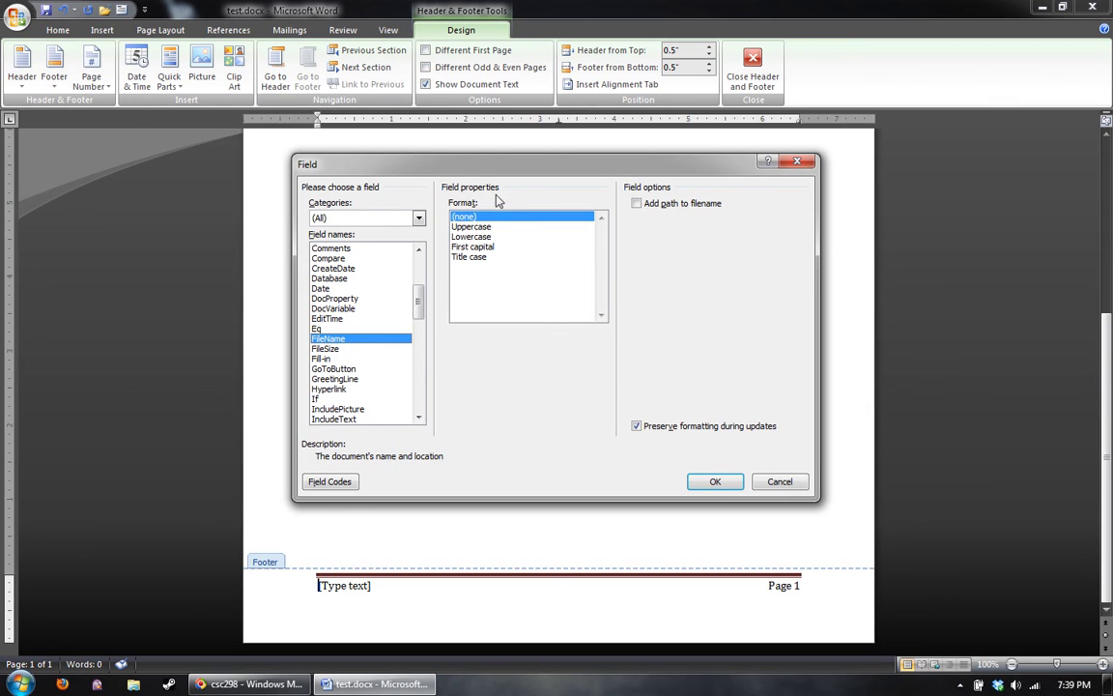
pyautogui.click(494, 247)
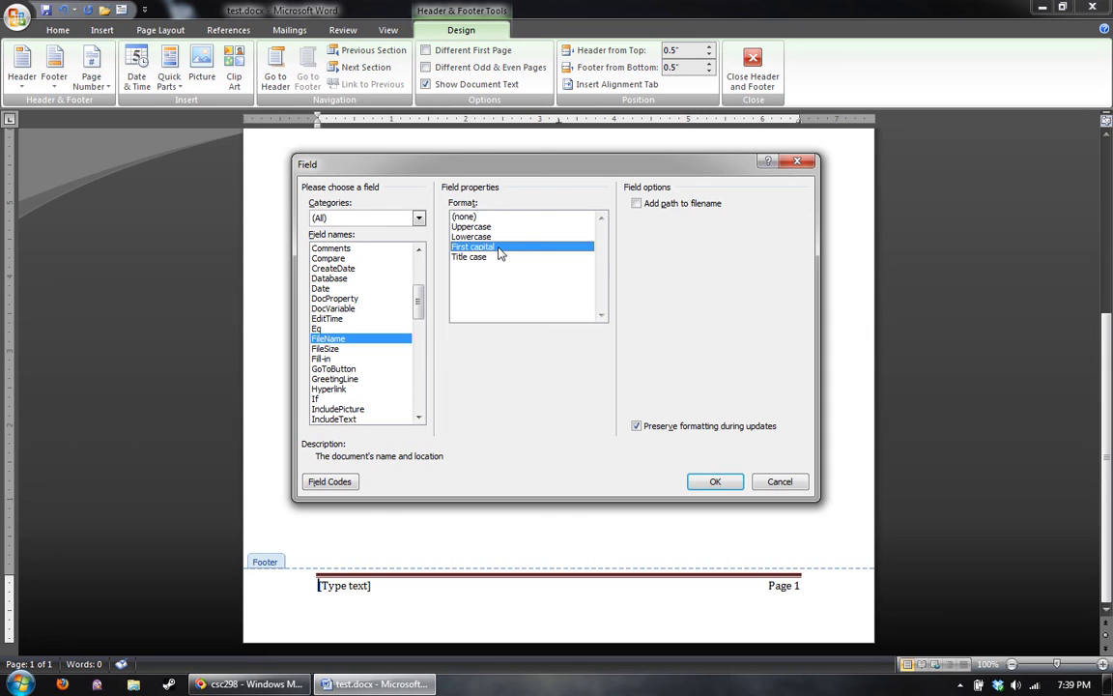
pyautogui.click(637, 204)
pyautogui.click(710, 485)
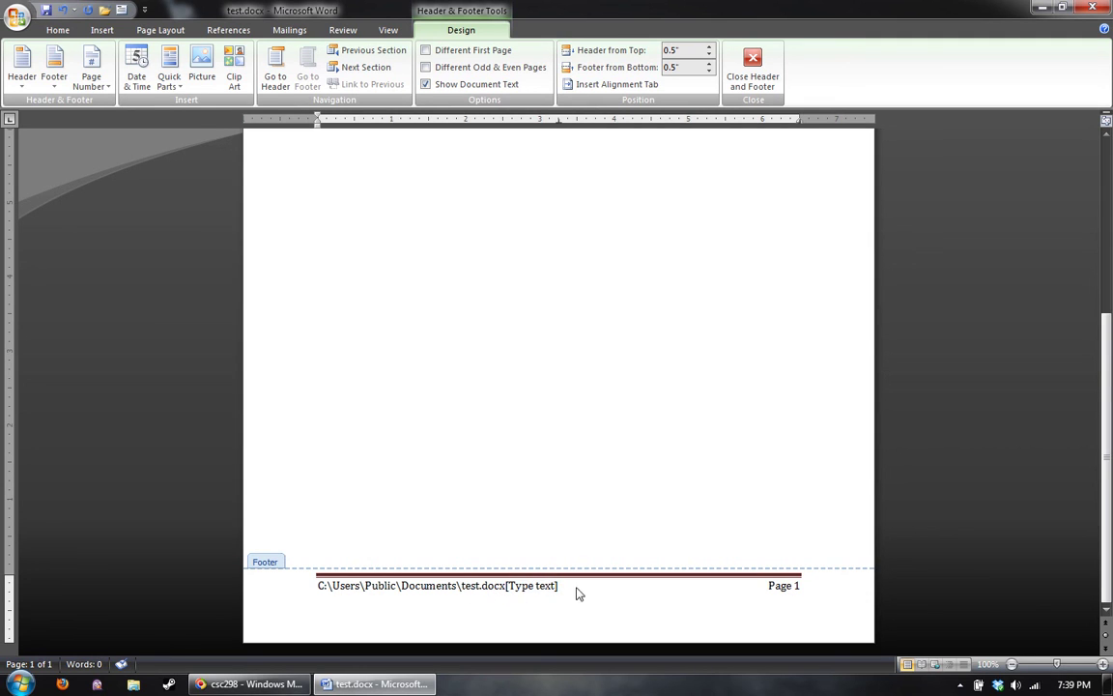
# Delete the [Type text] placeholder from the footer and return to the document body
pyautogui.click(530, 586)
pyautogui.press('Delete')
pyautogui.click(753, 63)
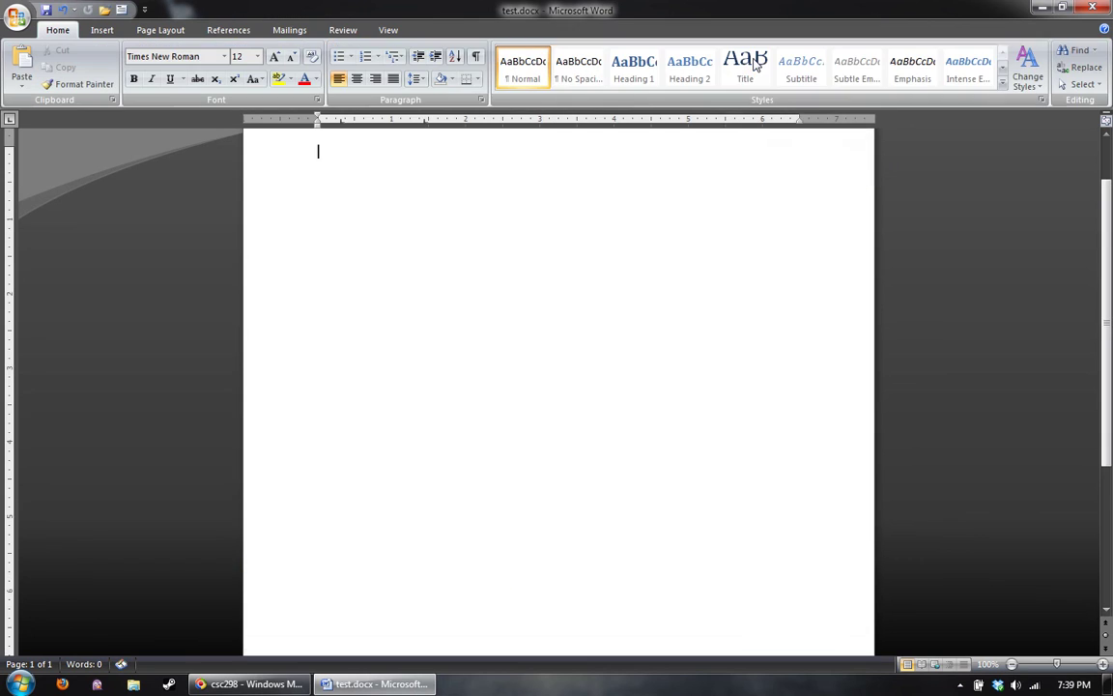
# Enter the word "Here" as body text at the start of the page
pyautogui.write('Here')
pyautogui.scroll(-5, 555, 399)
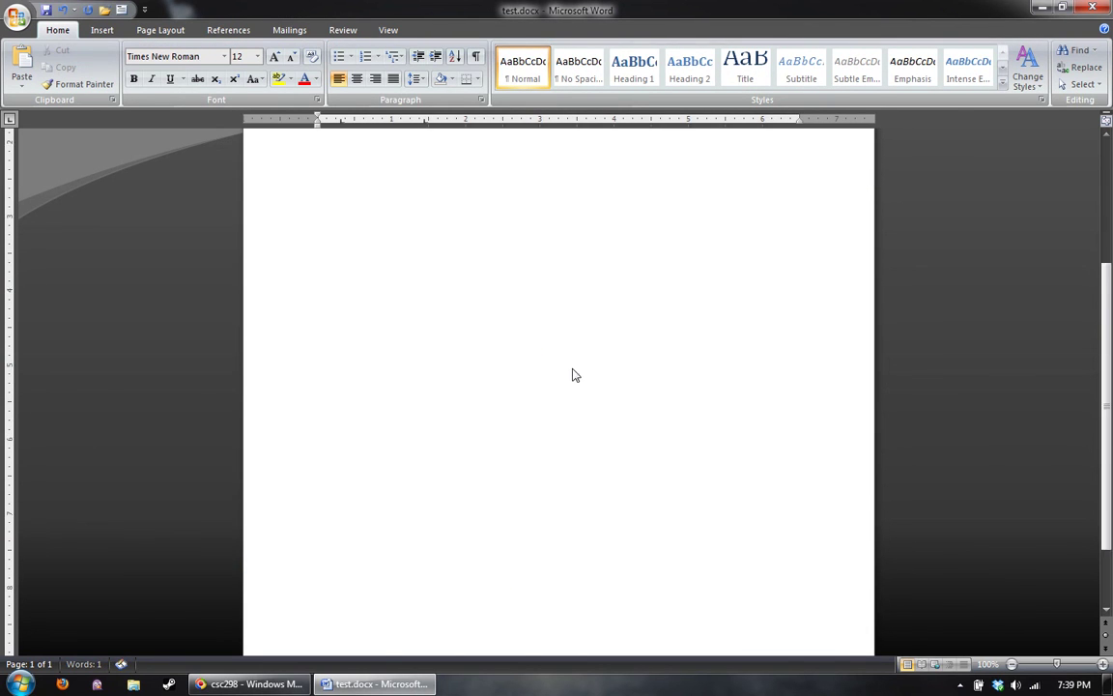